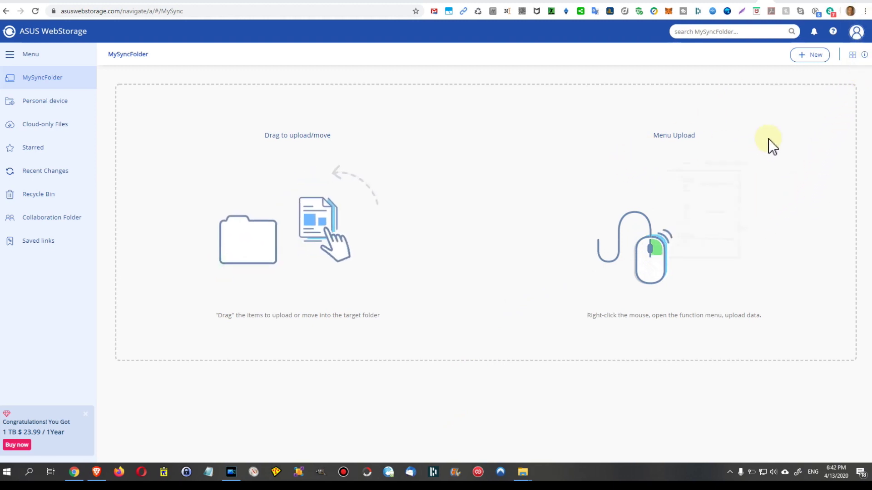
From the account menu, open the Install application page and check Windows 7, 8 and 10 support.
{"action": "left_click", "coordinate": [857, 33]}
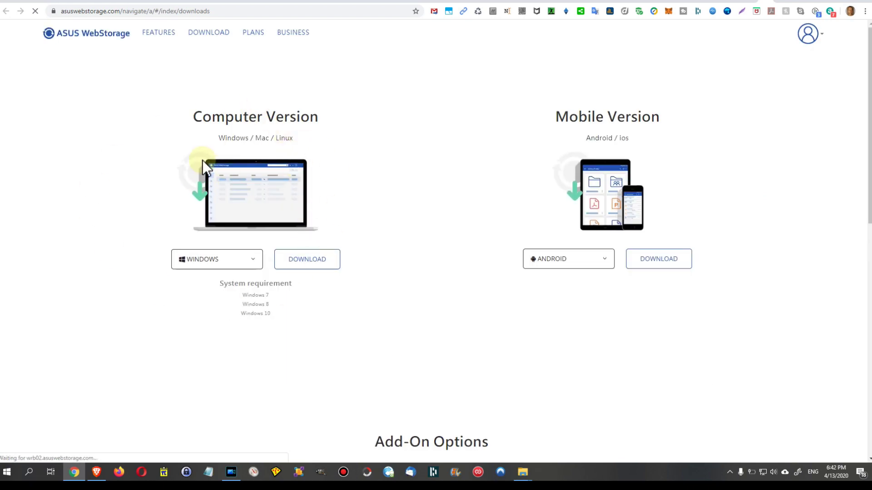
{"action": "left_click", "coordinate": [253, 261]}
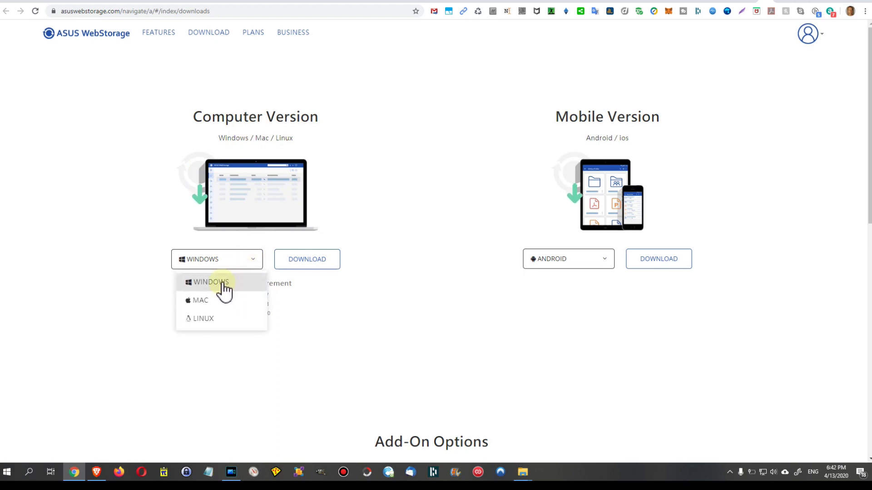
{"action": "left_click", "coordinate": [405, 201]}
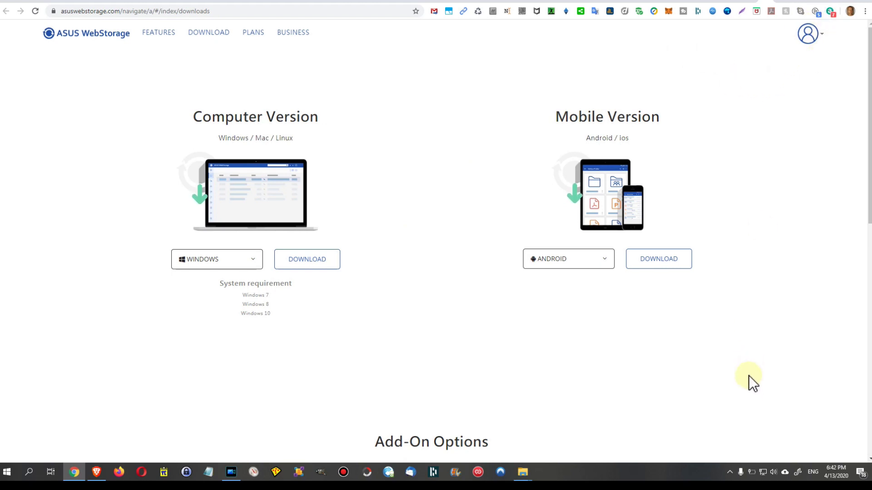
{"action": "left_click", "coordinate": [729, 473]}
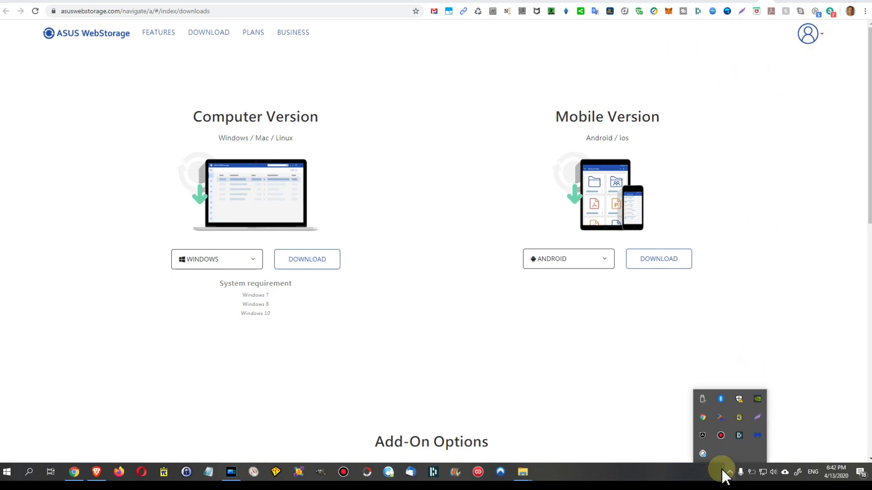
Open the local Asus WebStorage sync folder from the tray icon, then bring up the WebStorage tray menu.
{"action": "double_click", "coordinate": [702, 454]}
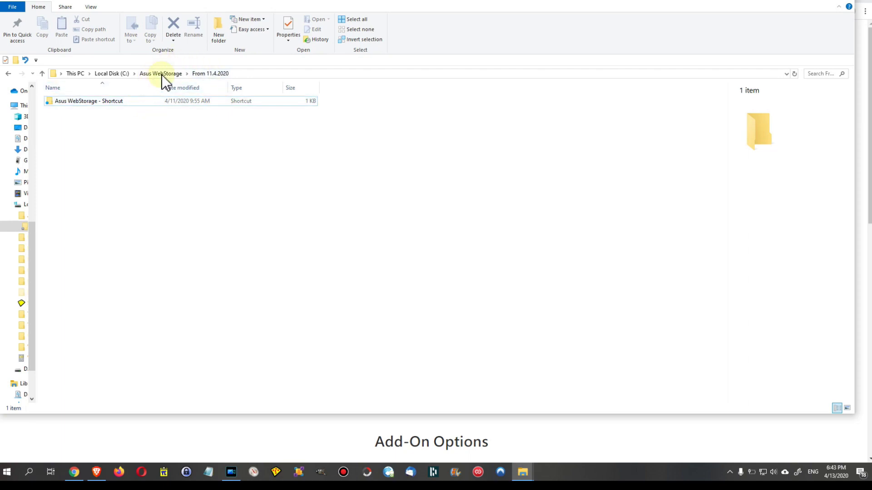
{"action": "left_click", "coordinate": [730, 472]}
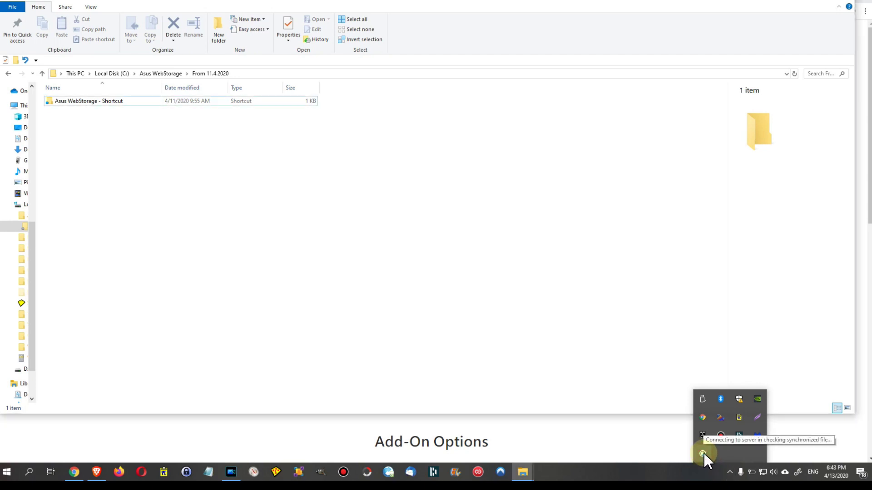
{"action": "left_click", "coordinate": [704, 452]}
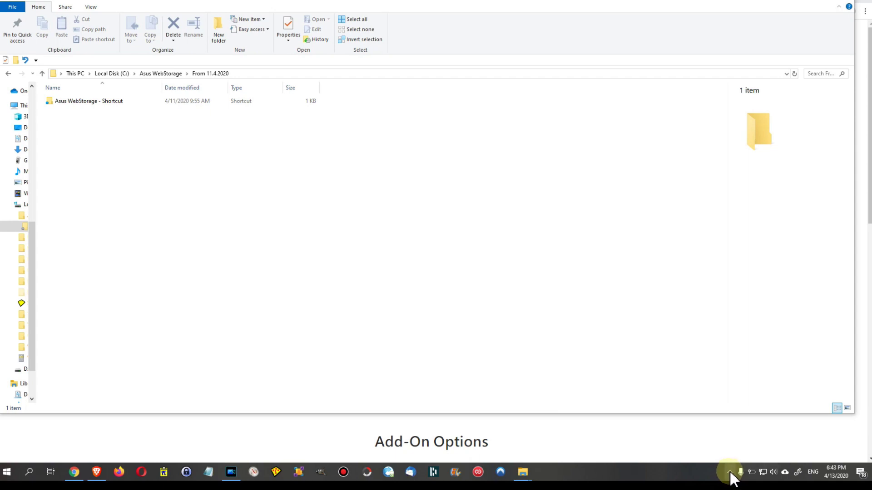
{"action": "left_click", "coordinate": [730, 472]}
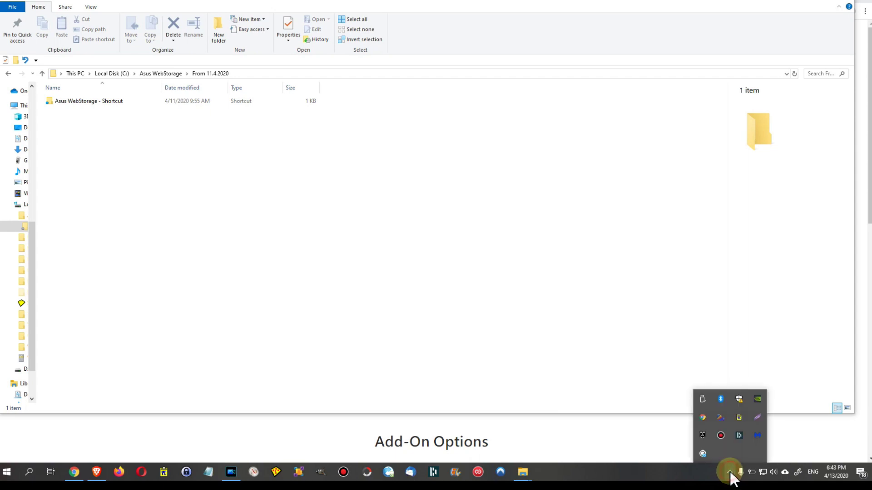
{"action": "right_click", "coordinate": [700, 454]}
Open WebStorage Settings and view the Backup devices list (1 of 2), cancelling without removing any.
{"action": "left_click", "coordinate": [609, 403]}
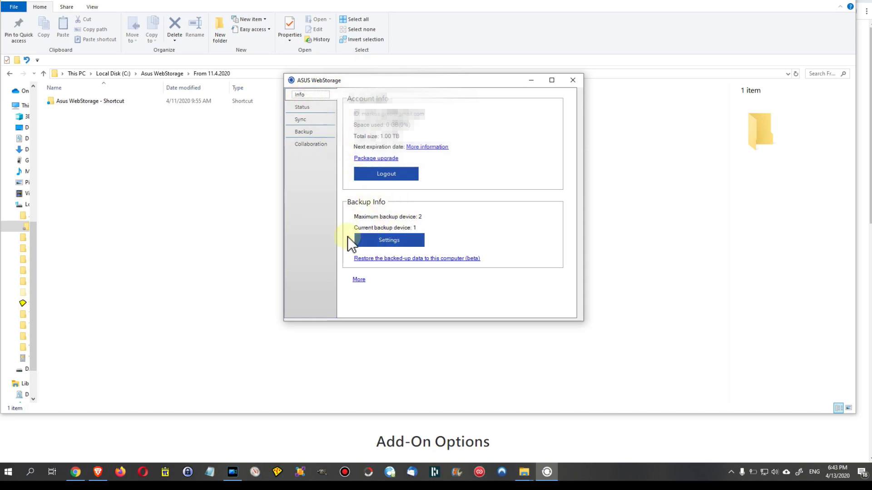
{"action": "left_click", "coordinate": [392, 245]}
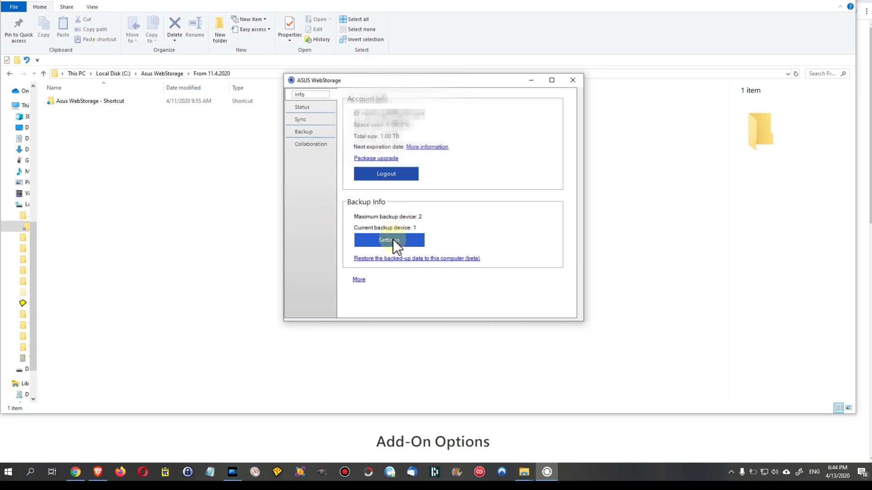
{"action": "left_click", "coordinate": [390, 245]}
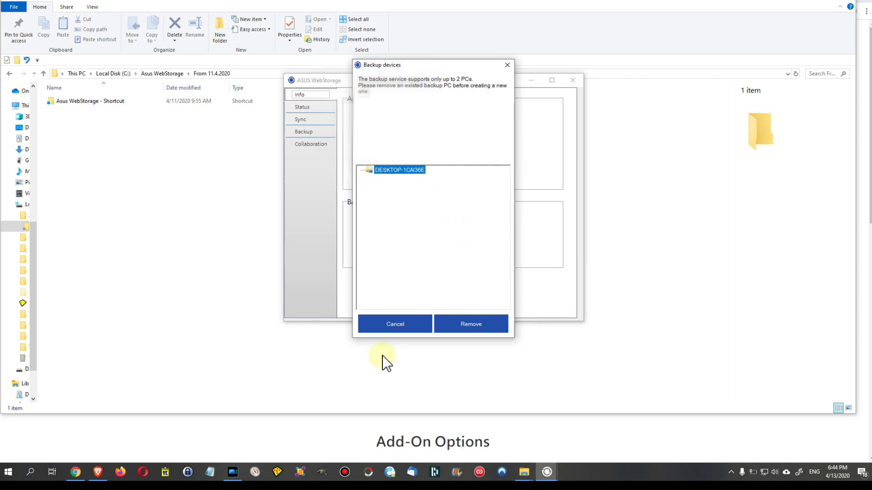
{"action": "left_click", "coordinate": [393, 327]}
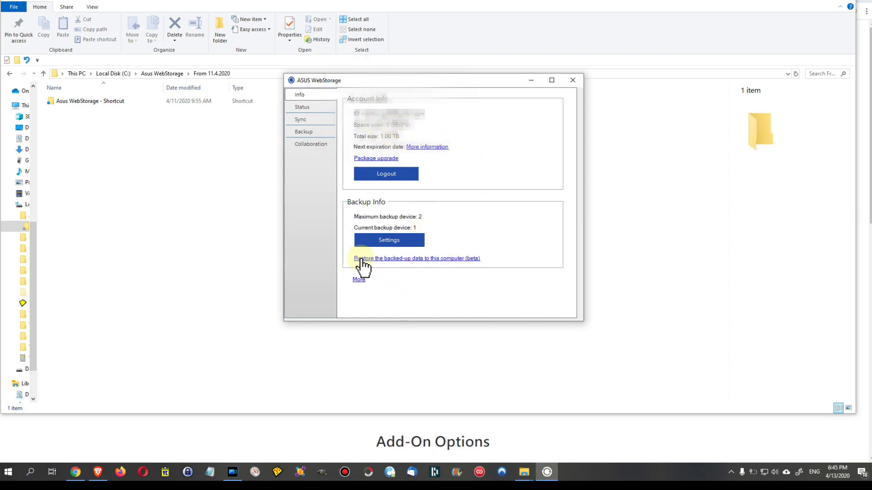
{"action": "left_click", "coordinate": [403, 259]}
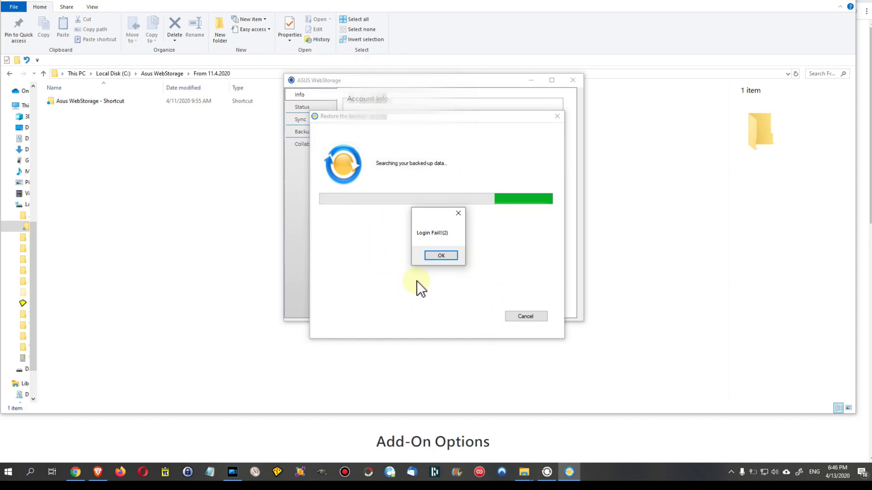
{"action": "left_click", "coordinate": [441, 256]}
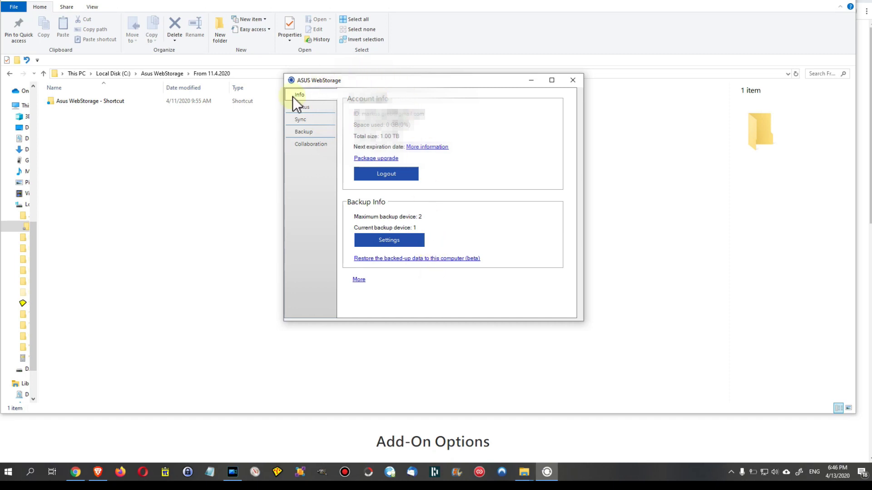
Review the backup data settings, confirming D:\Documents\YouTube as the backup folder at 0%.
{"action": "left_click", "coordinate": [304, 133]}
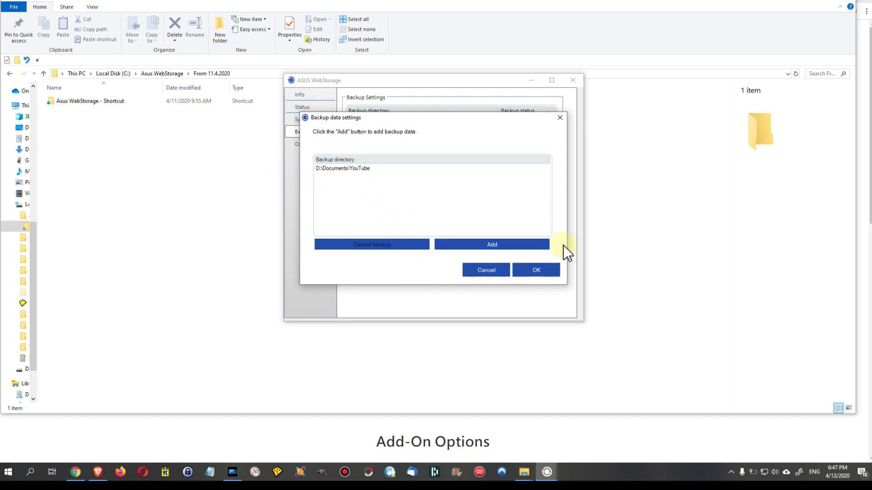
{"action": "left_click", "coordinate": [543, 265]}
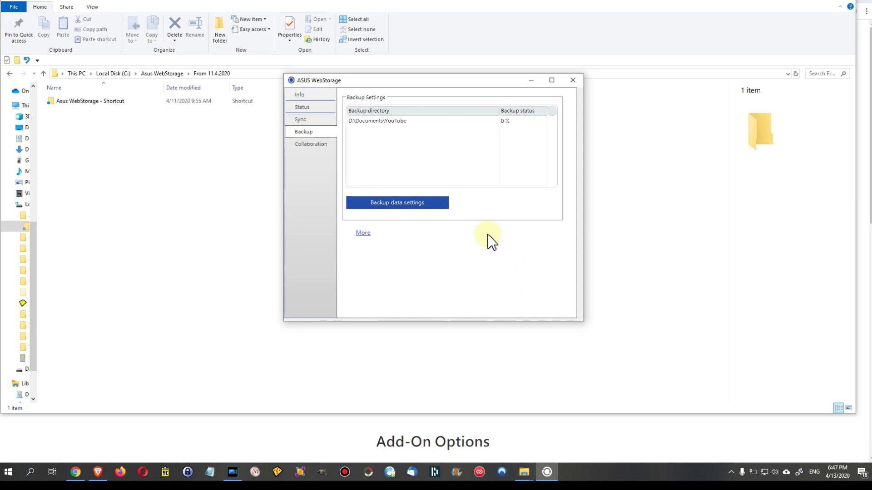
Expand the More backup options and look through Notice, Schedule and Exclude Backup.
{"action": "left_click", "coordinate": [364, 233]}
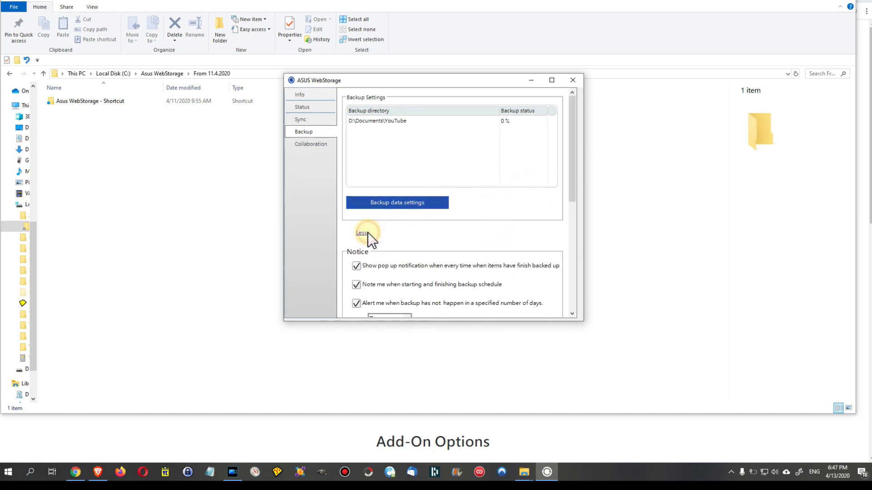
{"action": "scroll", "coordinate": [509, 216], "scroll_direction": "down", "scroll_amount": 6}
{"action": "scroll", "coordinate": [409, 218], "scroll_direction": "down", "scroll_amount": 1}
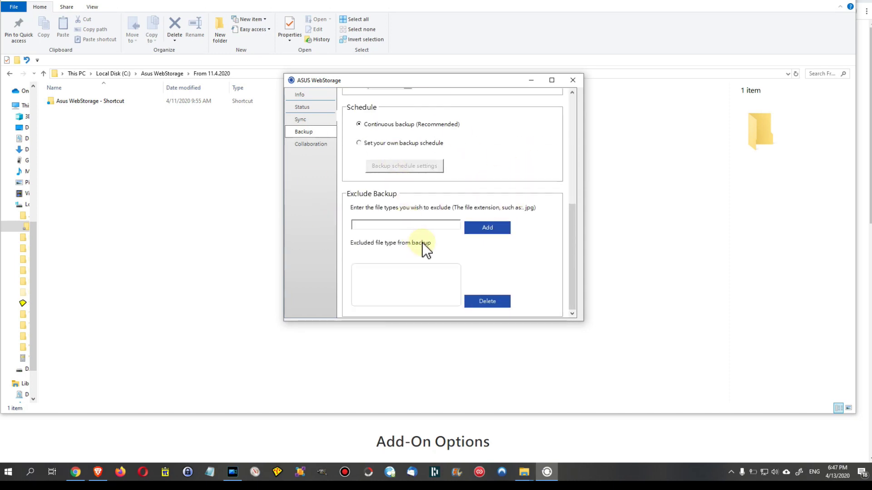
{"action": "scroll", "coordinate": [503, 239], "scroll_direction": "up", "scroll_amount": 5}
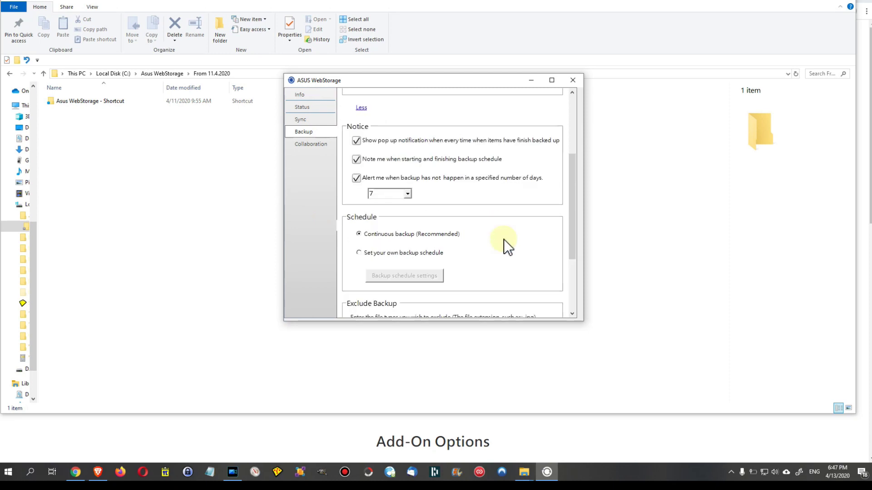
Try the custom schedule option, then leave backup on Continuous backup (Recommended).
{"action": "left_click", "coordinate": [360, 253]}
{"action": "left_click", "coordinate": [359, 234]}
{"action": "left_click", "coordinate": [360, 253]}
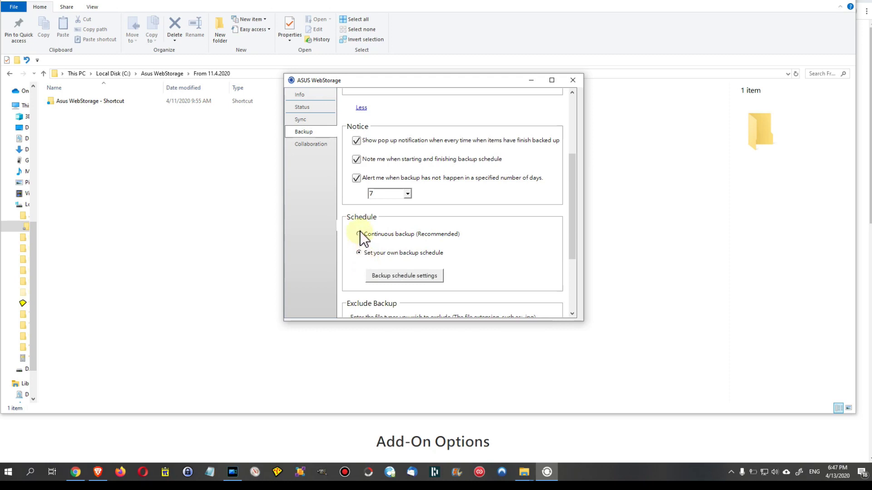
{"action": "left_click", "coordinate": [359, 234]}
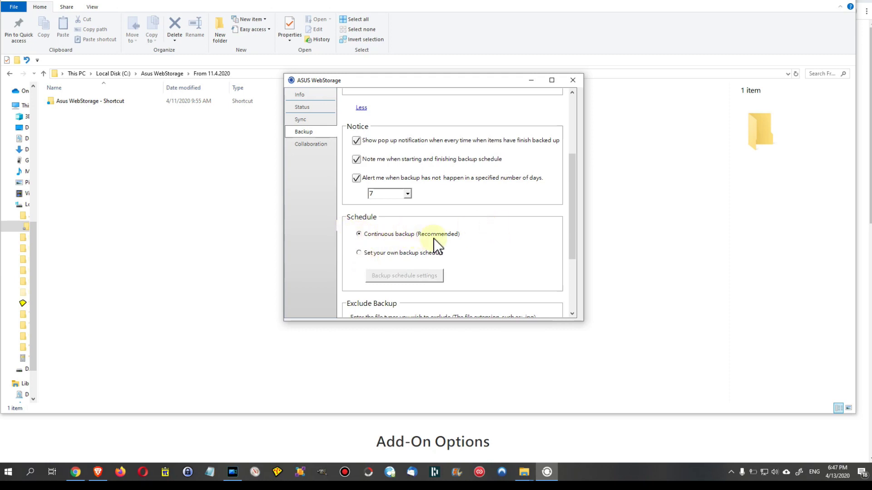
{"action": "scroll", "coordinate": [513, 247], "scroll_direction": "up", "scroll_amount": 3}
{"action": "scroll", "coordinate": [511, 247], "scroll_direction": "down", "scroll_amount": 3}
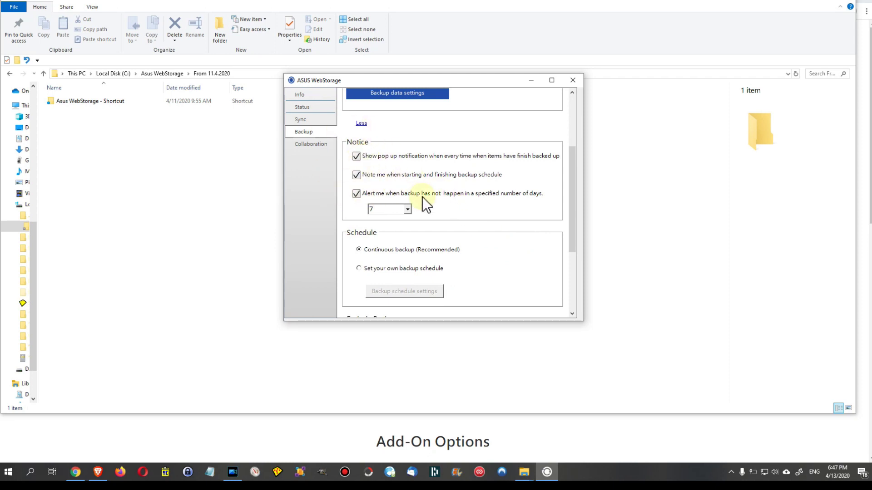
{"action": "scroll", "coordinate": [435, 206], "scroll_direction": "up", "scroll_amount": 3}
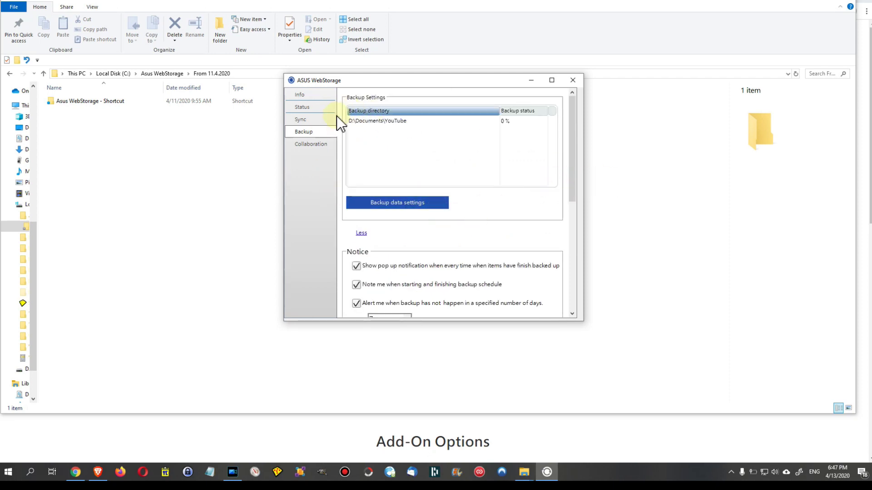
{"action": "left_click", "coordinate": [305, 120]}
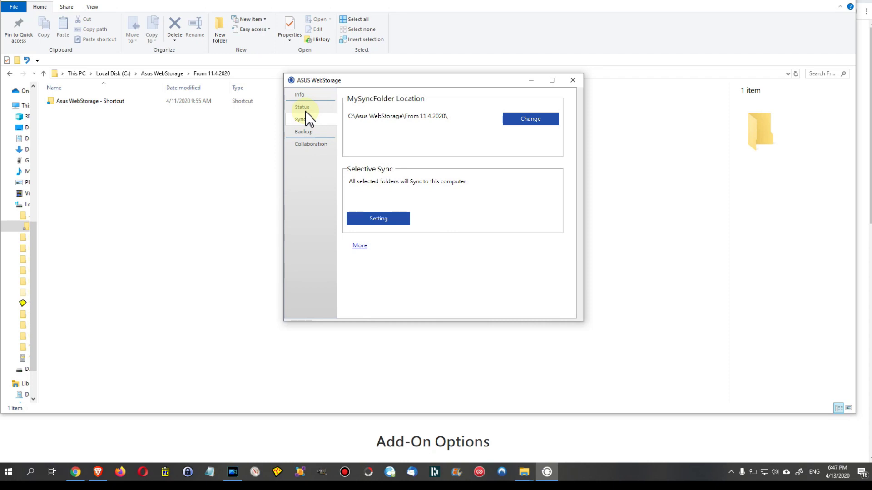
Check the Sync and Status tabs, then close the WebStorage settings window from the tray.
{"action": "left_click", "coordinate": [302, 107]}
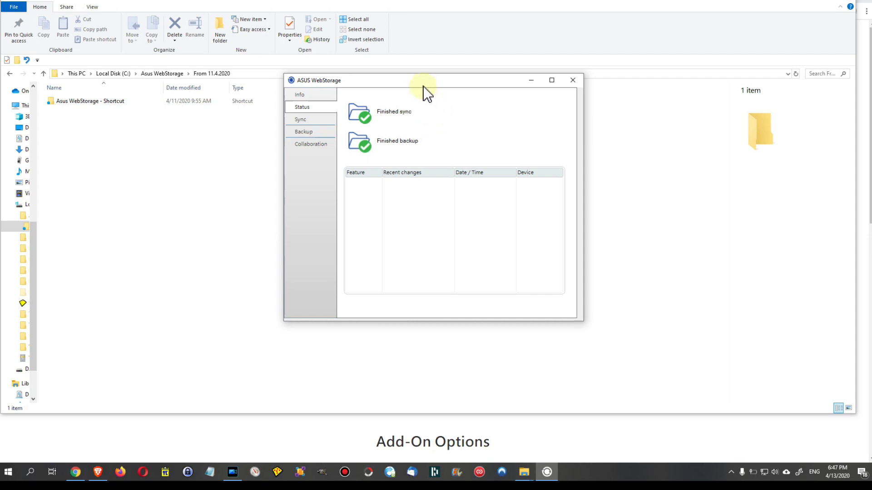
{"action": "left_click_drag", "start_coordinate": [419, 83], "coordinate": [415, 116]}
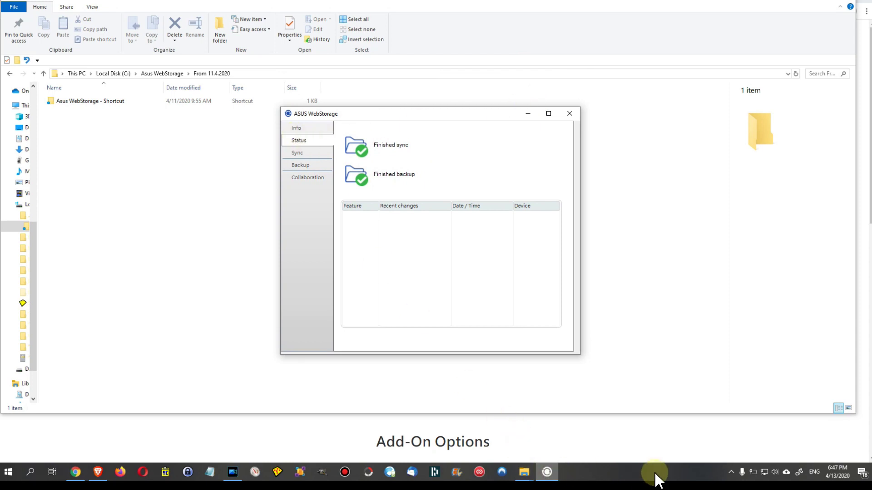
{"action": "left_click", "coordinate": [730, 472]}
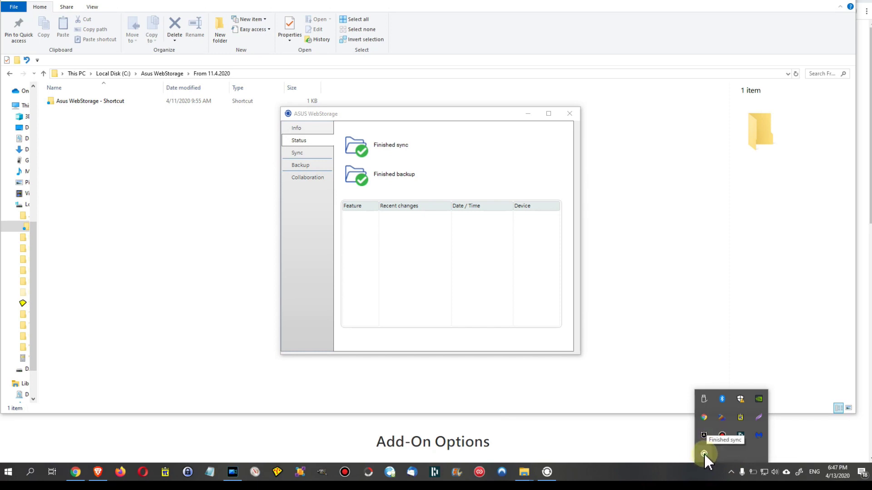
{"action": "left_click", "coordinate": [704, 453]}
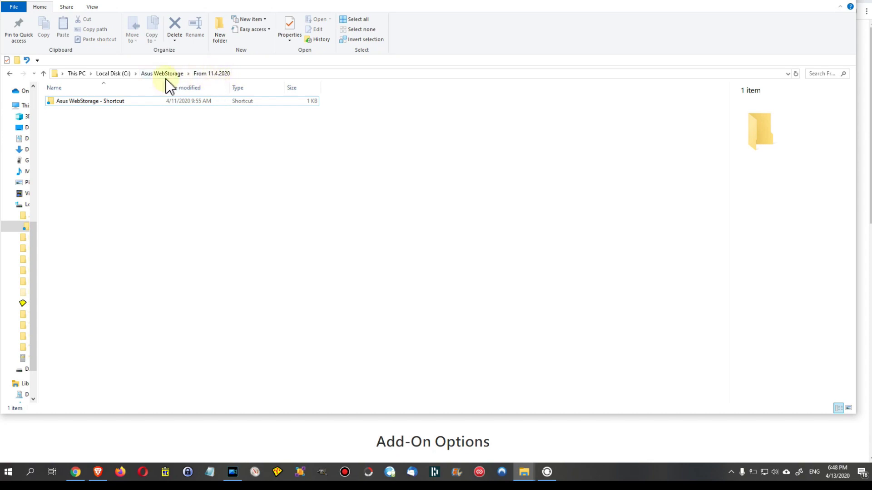
Go back into the Asus WebStorage folder and From 11.4.2020, then bring up the WebStorage tray menu.
{"action": "double_click", "coordinate": [85, 103]}
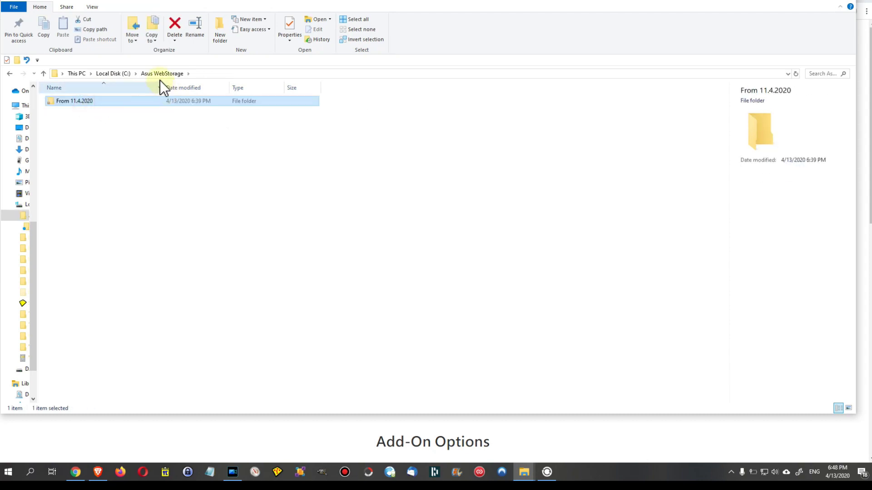
{"action": "double_click", "coordinate": [100, 104]}
{"action": "double_click", "coordinate": [100, 102]}
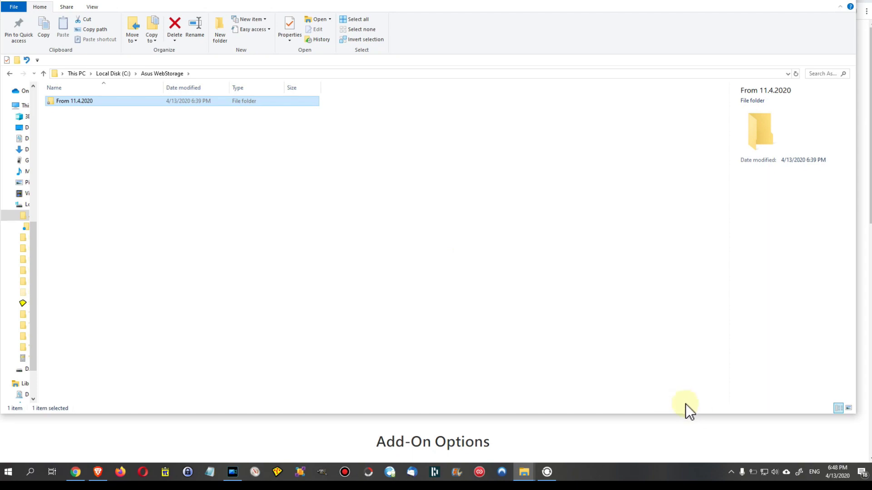
{"action": "left_click", "coordinate": [731, 473]}
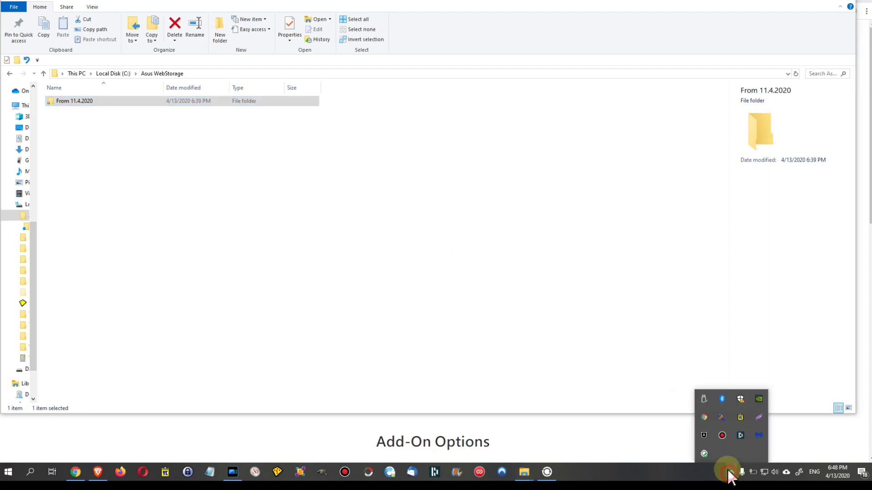
{"action": "right_click", "coordinate": [704, 452]}
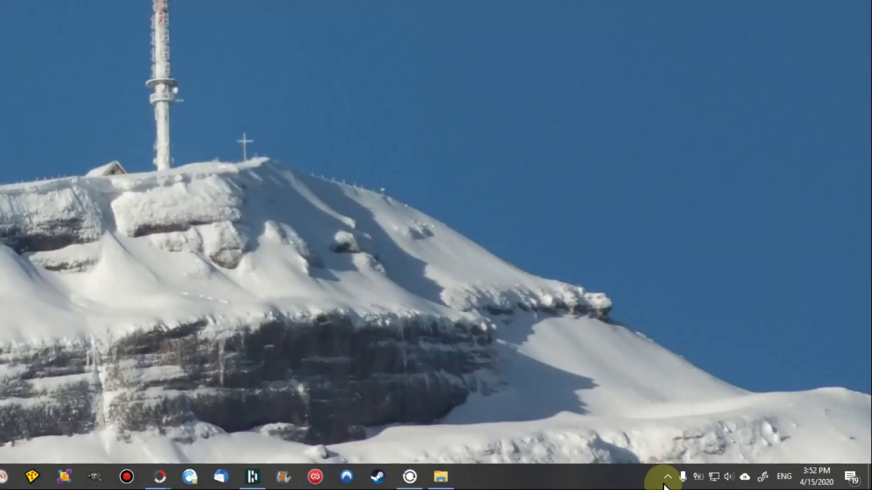
Open the log folder via Support > Get log file and sort the logs newest first by Date modified.
{"action": "left_click", "coordinate": [666, 477]}
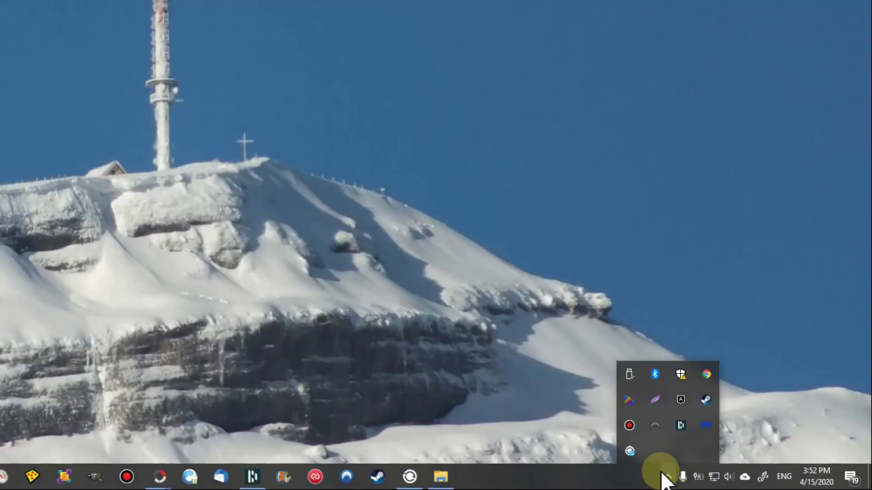
{"action": "right_click", "coordinate": [628, 449]}
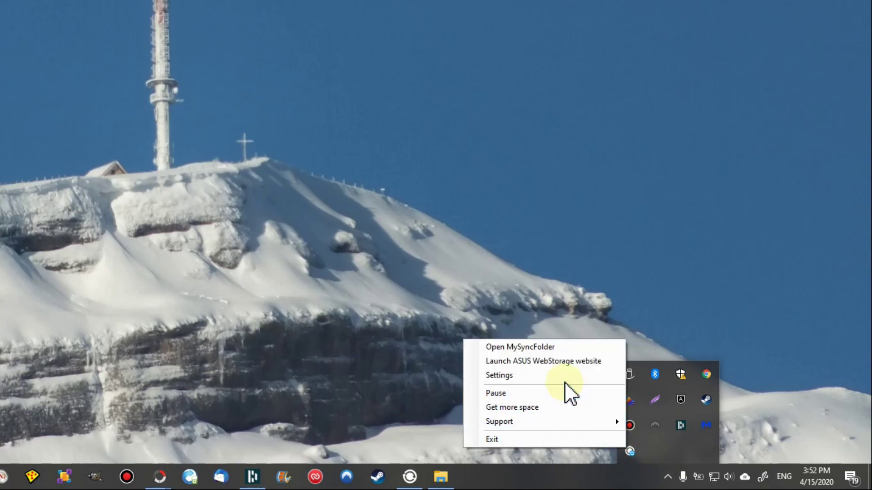
{"action": "mouse_move", "coordinate": [551, 417]}
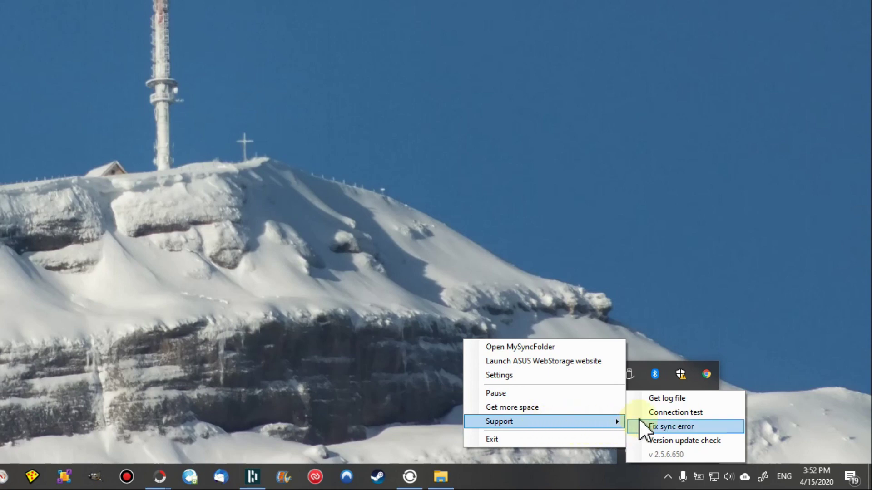
{"action": "left_click", "coordinate": [666, 398]}
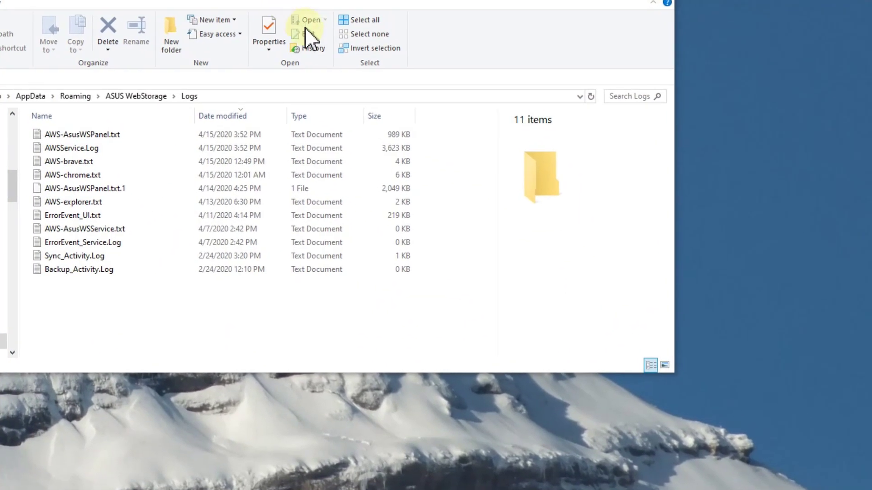
{"action": "left_click", "coordinate": [223, 115]}
{"action": "left_click", "coordinate": [222, 115]}
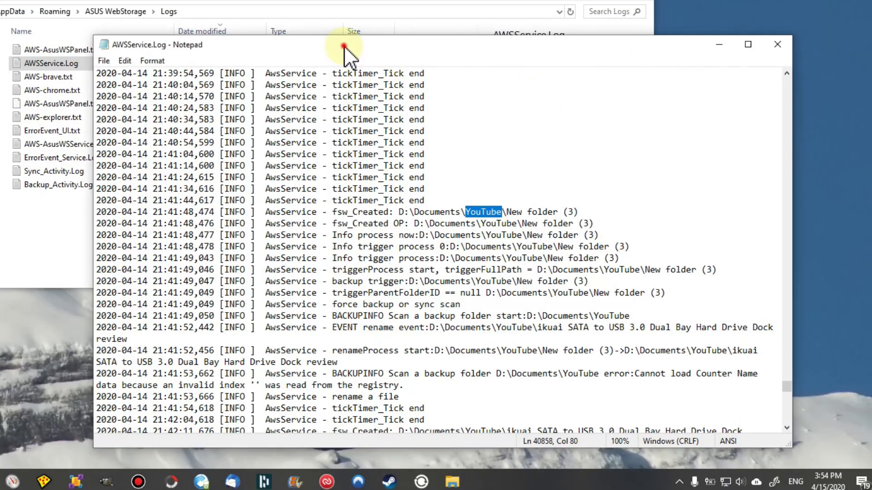
Reposition Notepad and select the 'force backup or sync scan' entry and 'Cannot load Counter Name' error.
{"action": "left_click_drag", "start_coordinate": [344, 46], "coordinate": [352, 48]}
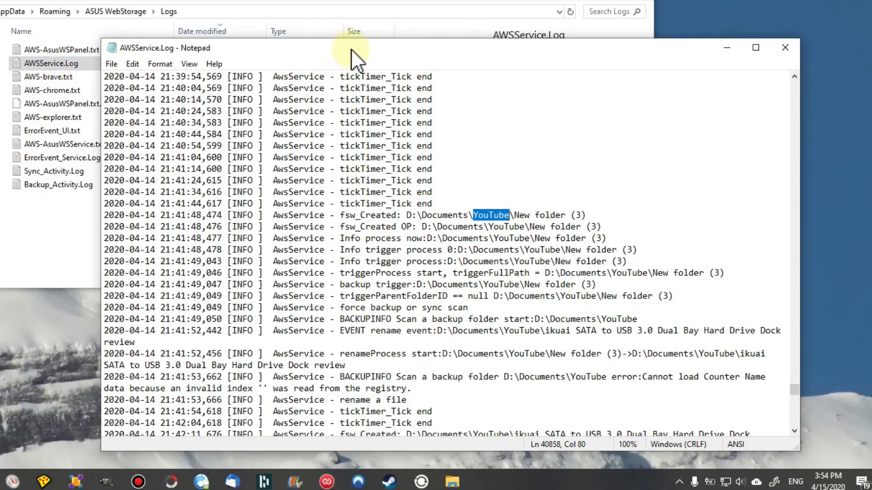
{"action": "left_click_drag", "start_coordinate": [350, 49], "coordinate": [325, 17]}
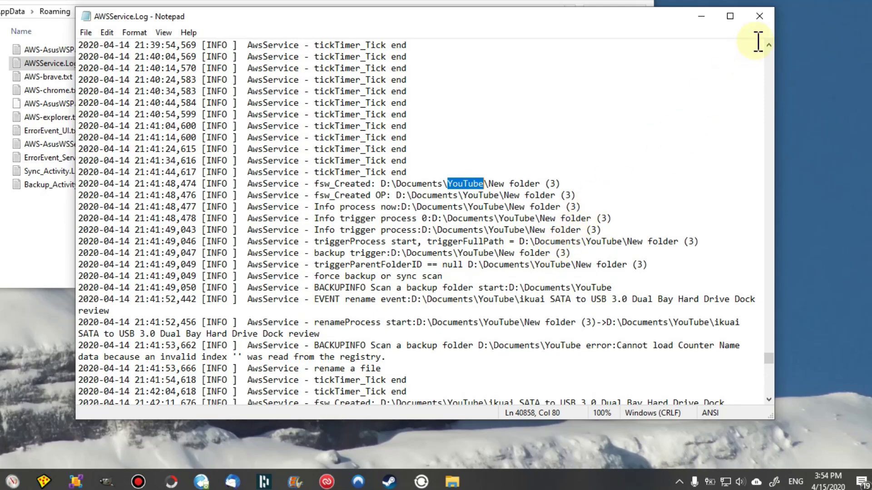
{"action": "left_click", "coordinate": [802, 8]}
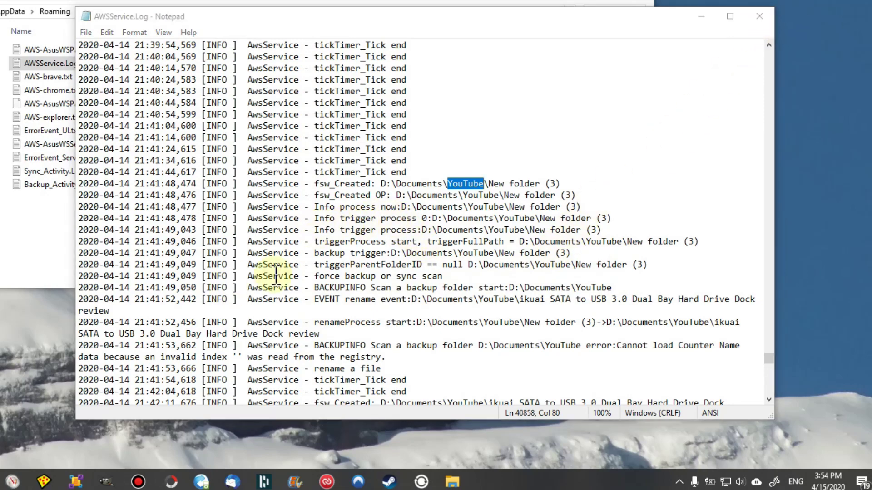
{"action": "left_click", "coordinate": [315, 276]}
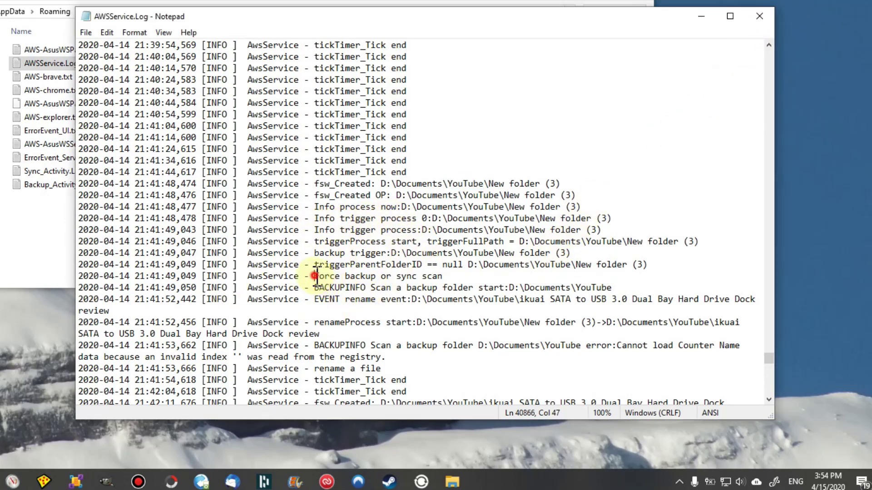
{"action": "left_click_drag", "start_coordinate": [316, 276], "coordinate": [459, 272]}
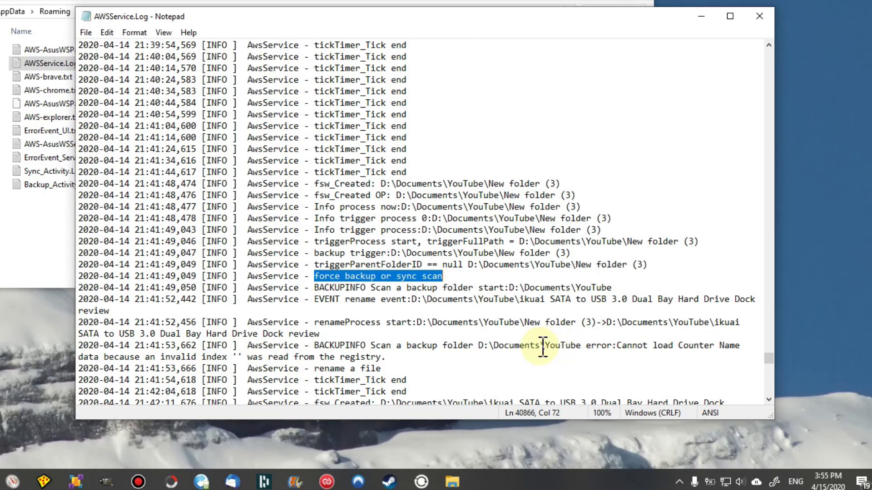
{"action": "left_click_drag", "start_coordinate": [619, 348], "coordinate": [390, 357]}
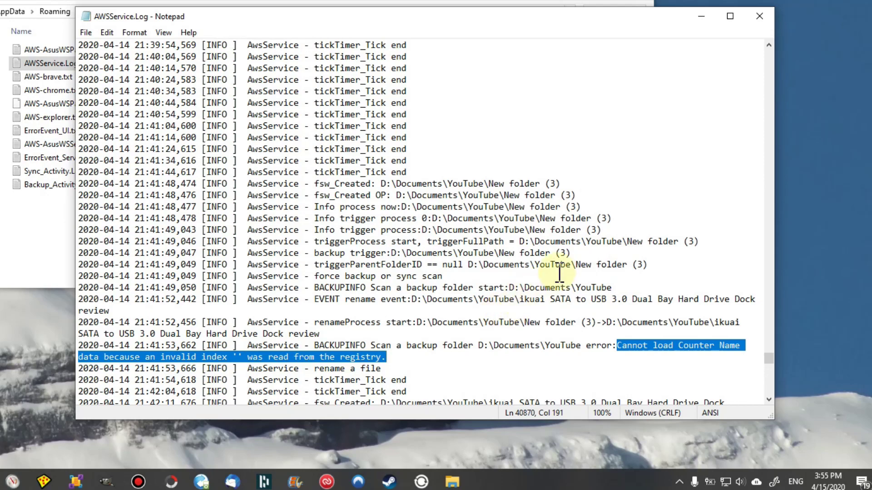
Scroll down through AWSService.Log reviewing the repeated D:\Documents\YouTube backup scan errors.
{"action": "scroll", "coordinate": [563, 286], "scroll_direction": "down", "scroll_amount": 2}
{"action": "scroll", "coordinate": [561, 285], "scroll_direction": "down", "scroll_amount": 6}
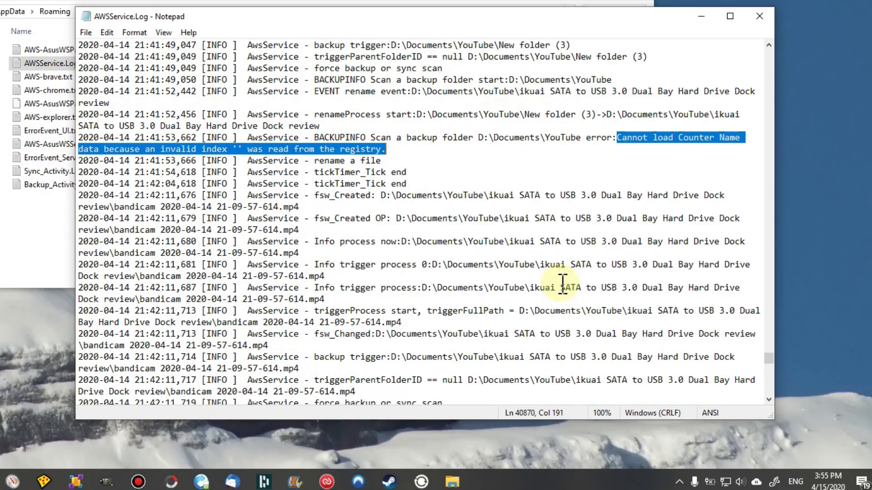
{"action": "scroll", "coordinate": [562, 279], "scroll_direction": "down", "scroll_amount": 10}
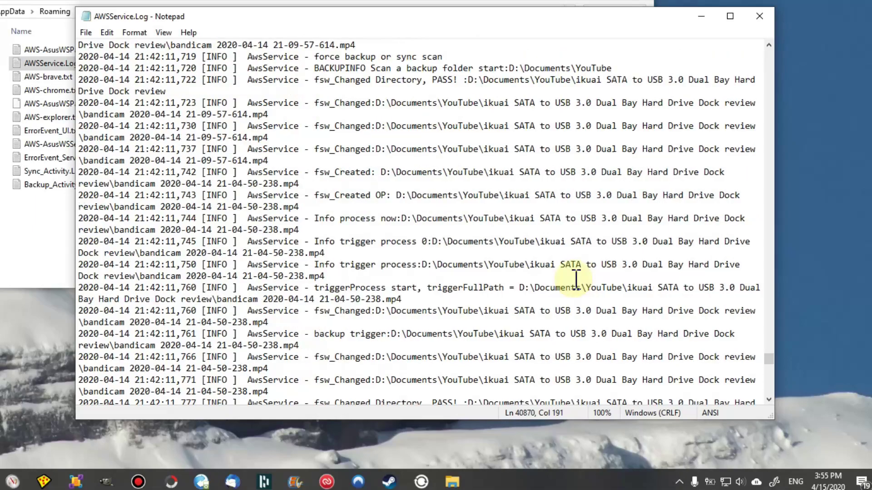
{"action": "scroll", "coordinate": [500, 252], "scroll_direction": "down", "scroll_amount": 12}
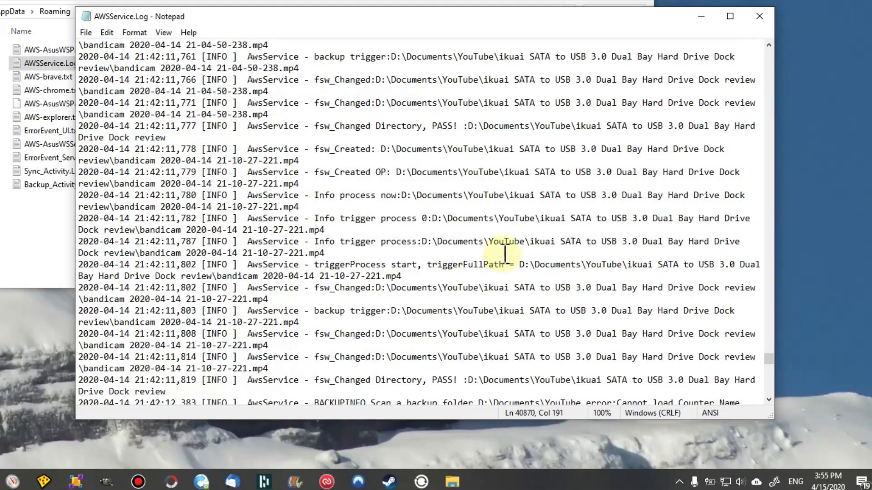
{"action": "scroll", "coordinate": [503, 254], "scroll_direction": "down", "scroll_amount": 12}
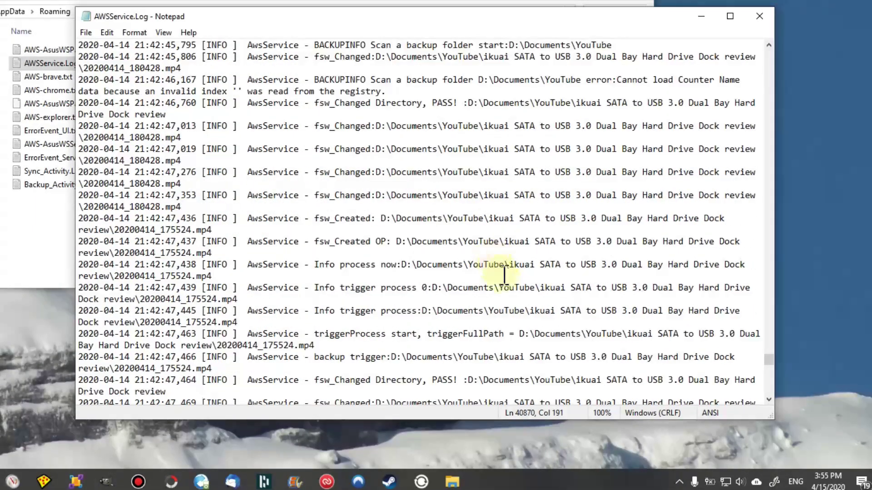
{"action": "scroll", "coordinate": [503, 262], "scroll_direction": "down", "scroll_amount": 12}
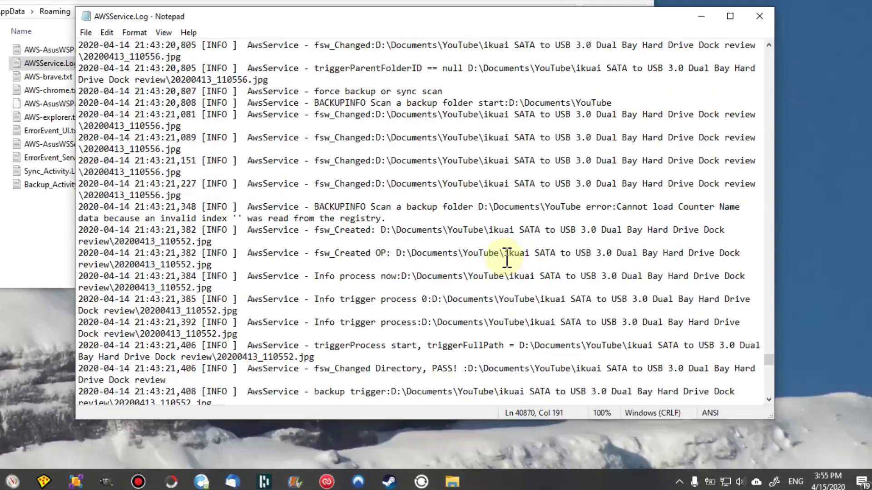
{"action": "scroll", "coordinate": [483, 268], "scroll_direction": "down", "scroll_amount": 12}
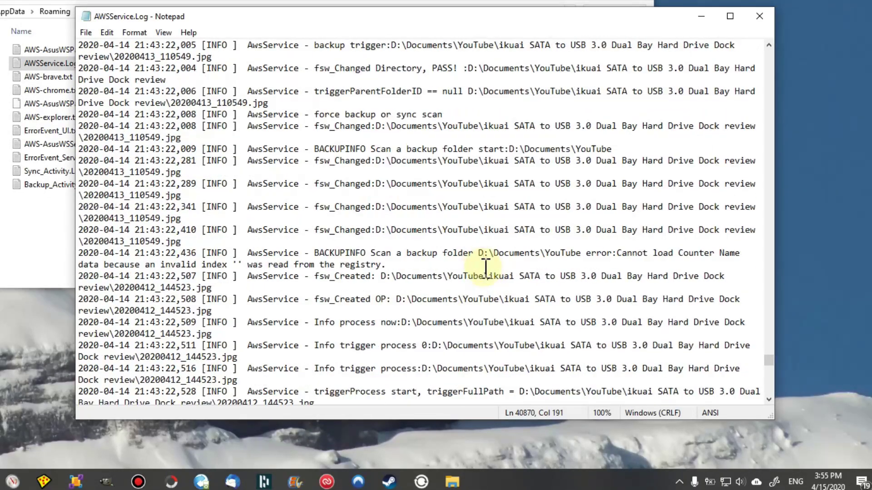
{"action": "scroll", "coordinate": [488, 272], "scroll_direction": "down", "scroll_amount": 12}
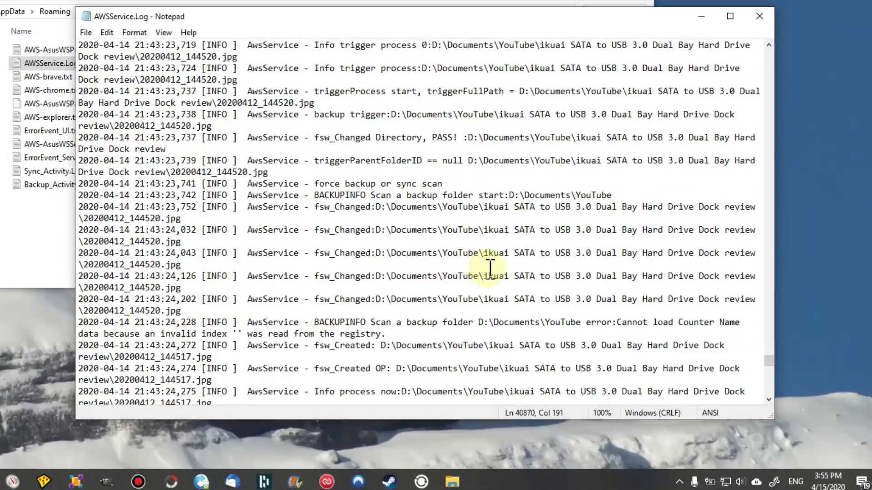
{"action": "scroll", "coordinate": [489, 266], "scroll_direction": "down", "scroll_amount": 4}
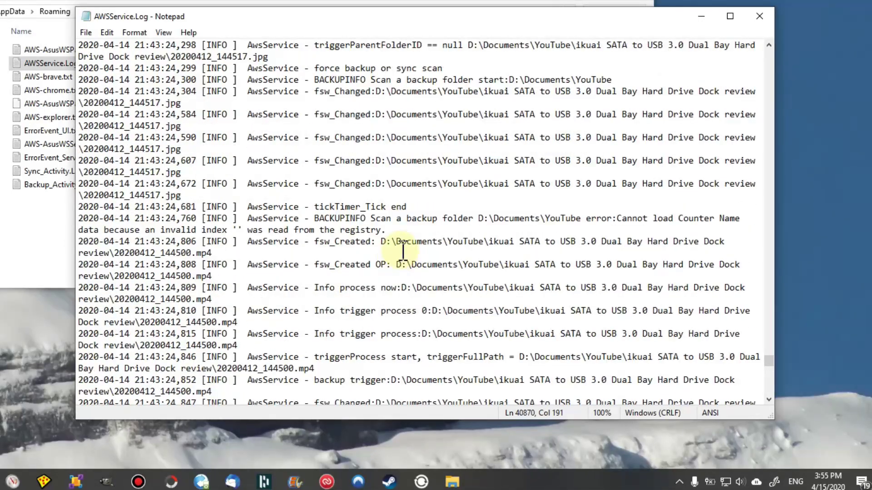
{"action": "scroll", "coordinate": [532, 223], "scroll_direction": "down", "scroll_amount": 2}
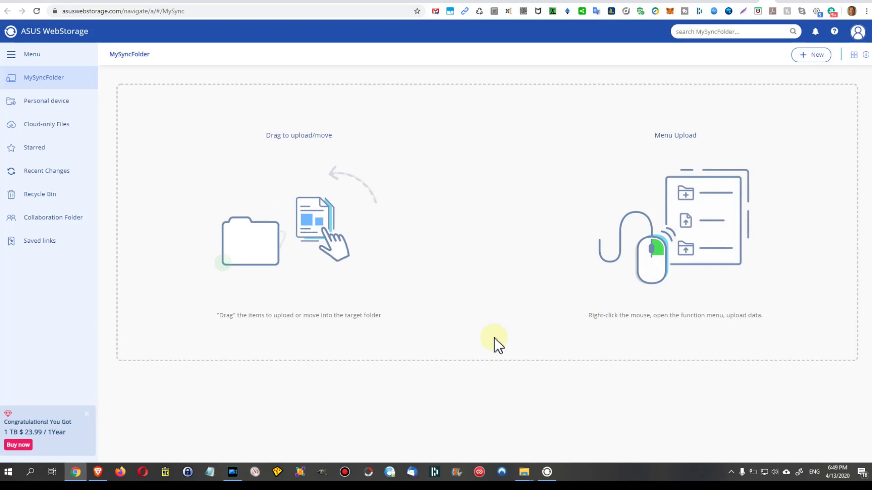
{"action": "left_click", "coordinate": [731, 472]}
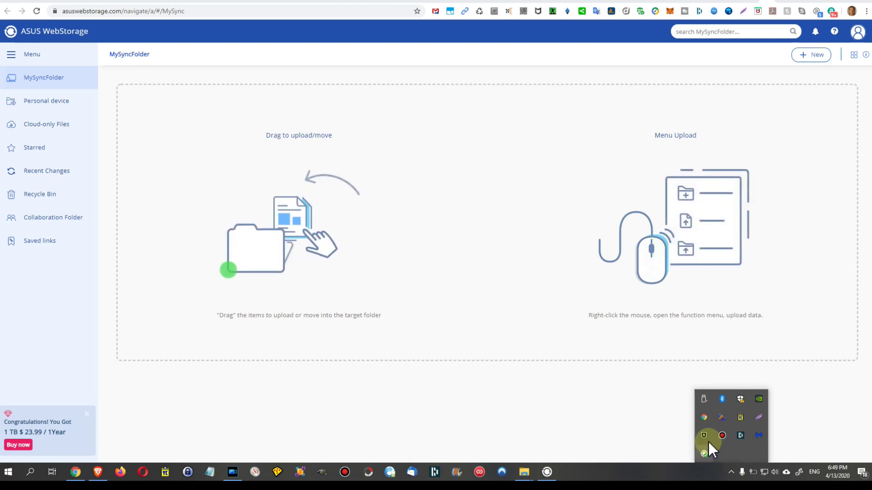
{"action": "left_click", "coordinate": [633, 400]}
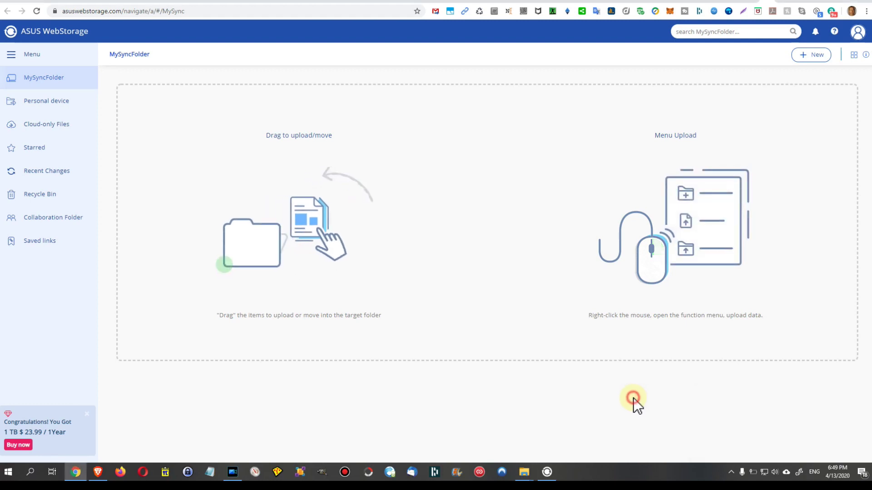